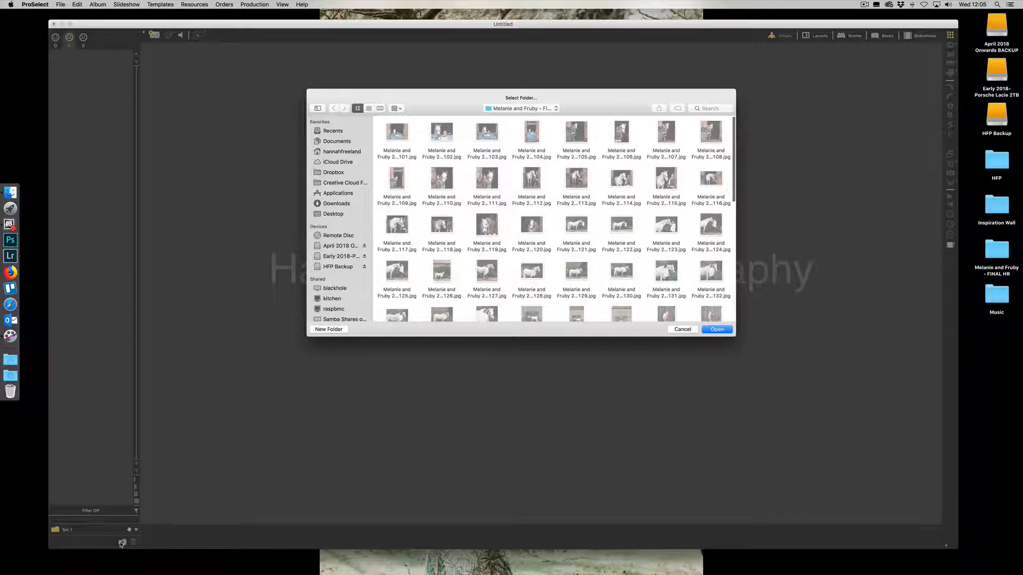
Import the client's FINAL HR photo folder from the Desktop into the album
left_click(493, 110)
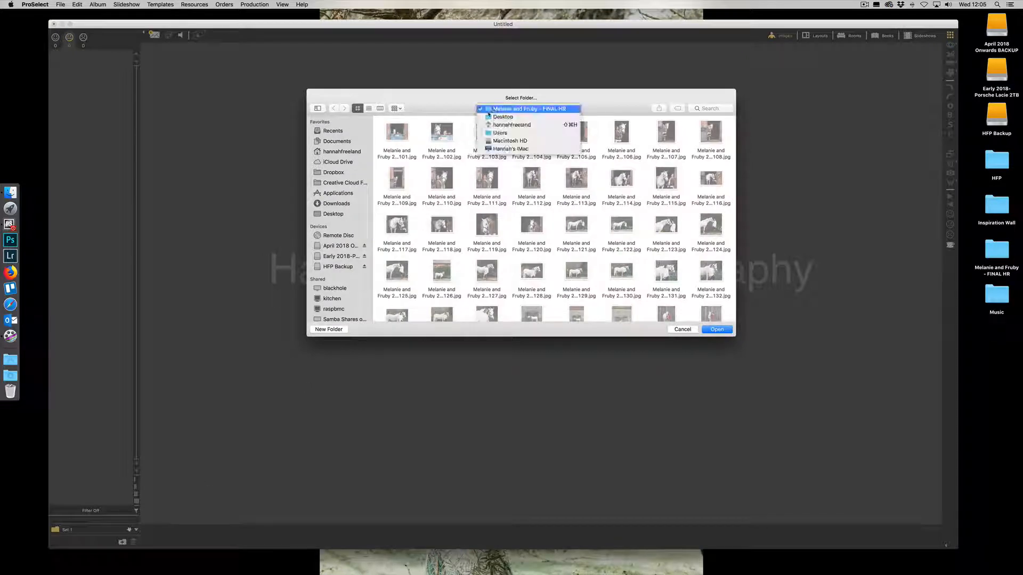
left_click(434, 127)
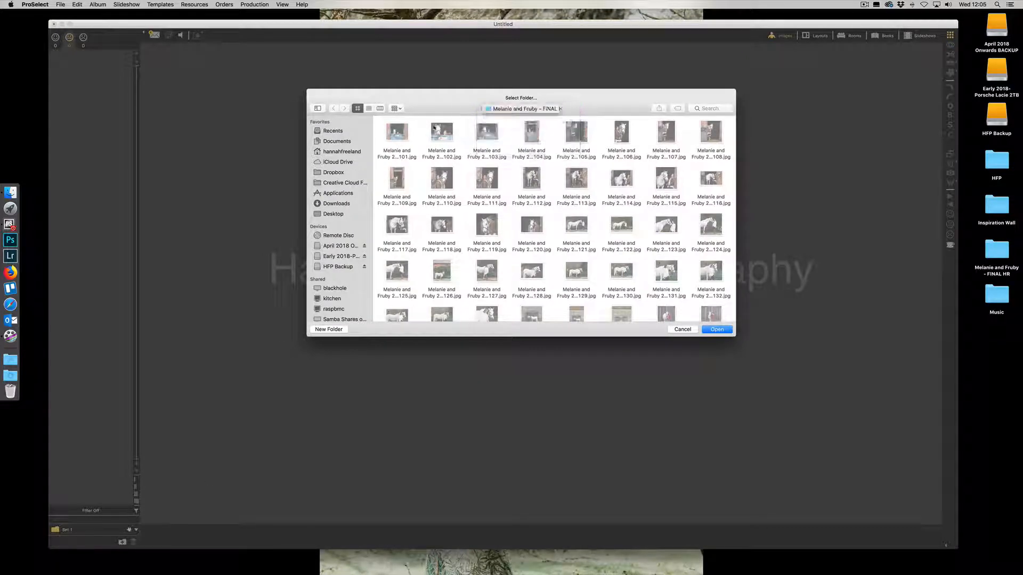
left_click(334, 215)
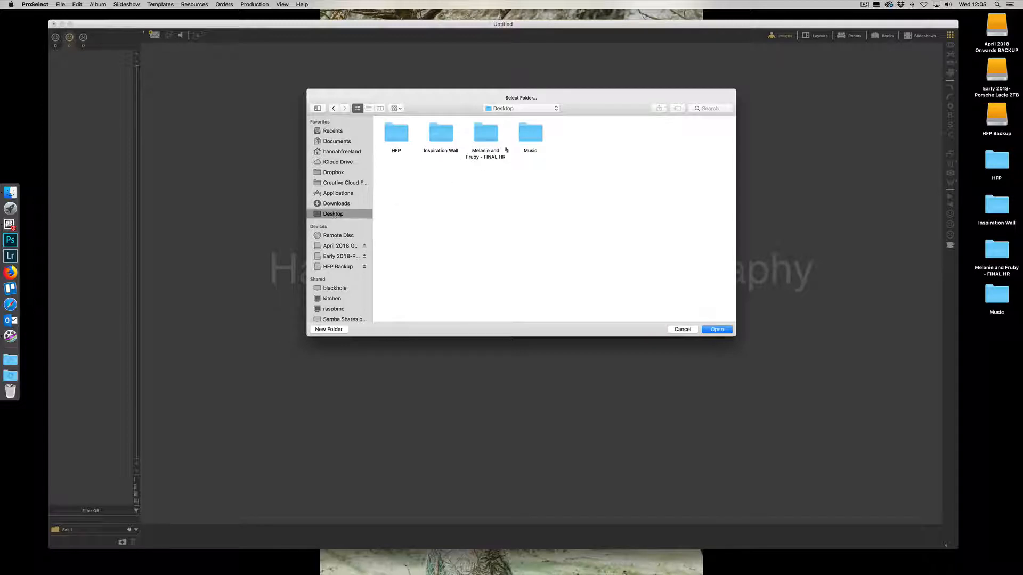
left_click(483, 136)
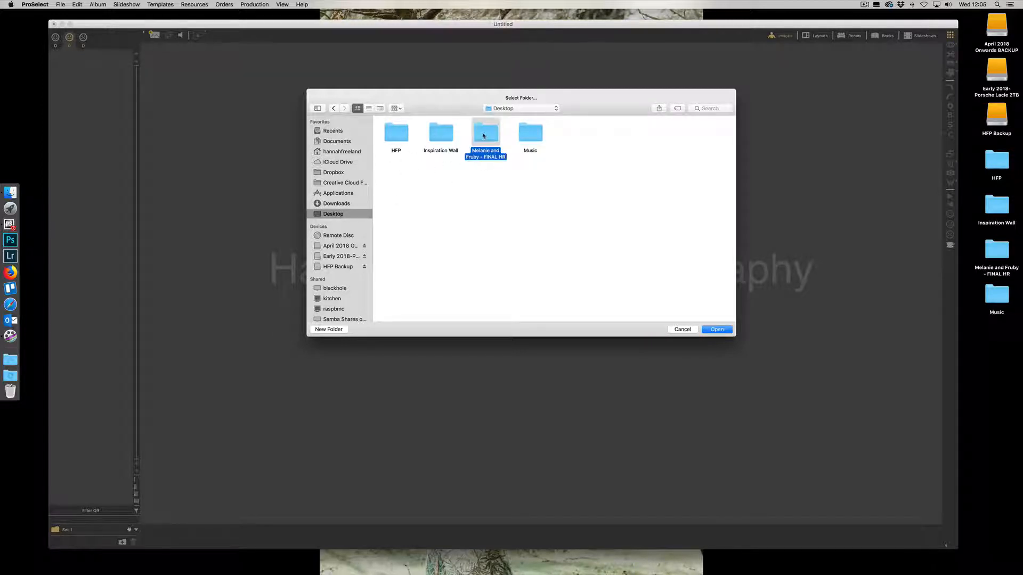
left_click(725, 329)
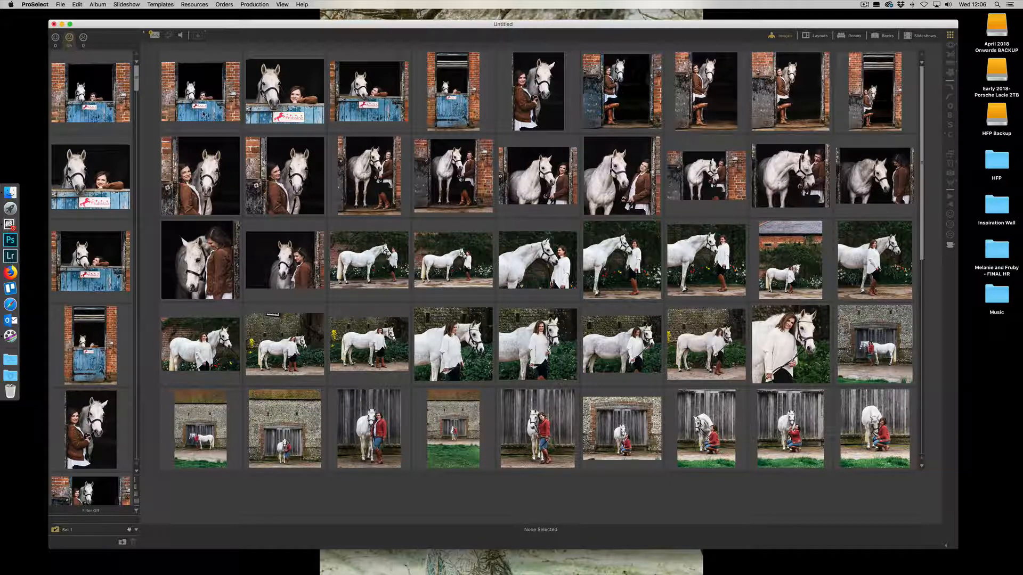
scroll(92, 85, "down", 2)
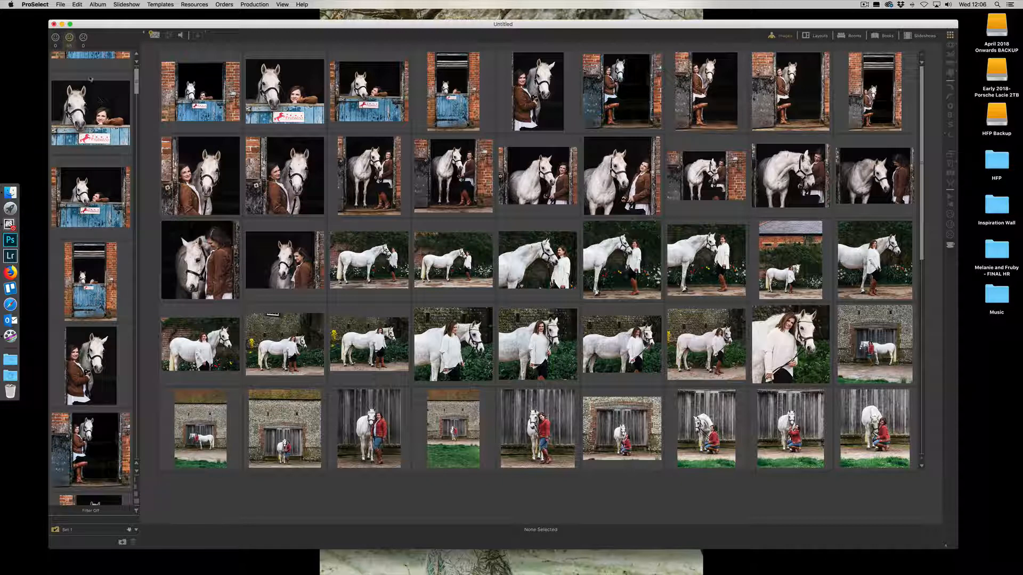
scroll(90, 79, "up", 2)
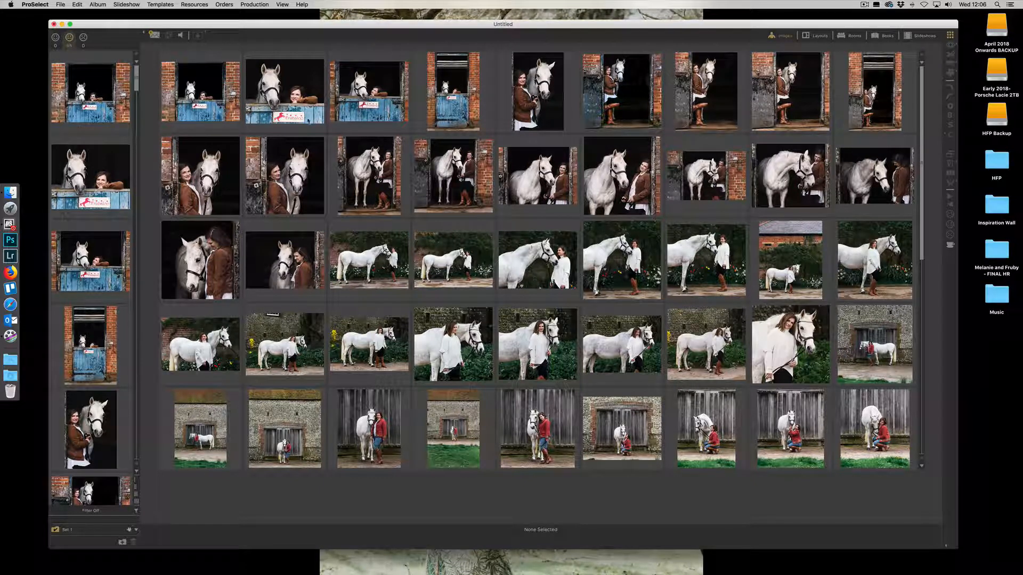
Convert 19 photos spread throughout the gallery to black and white, briefly restoring their colour to compare
left_click(293, 97)
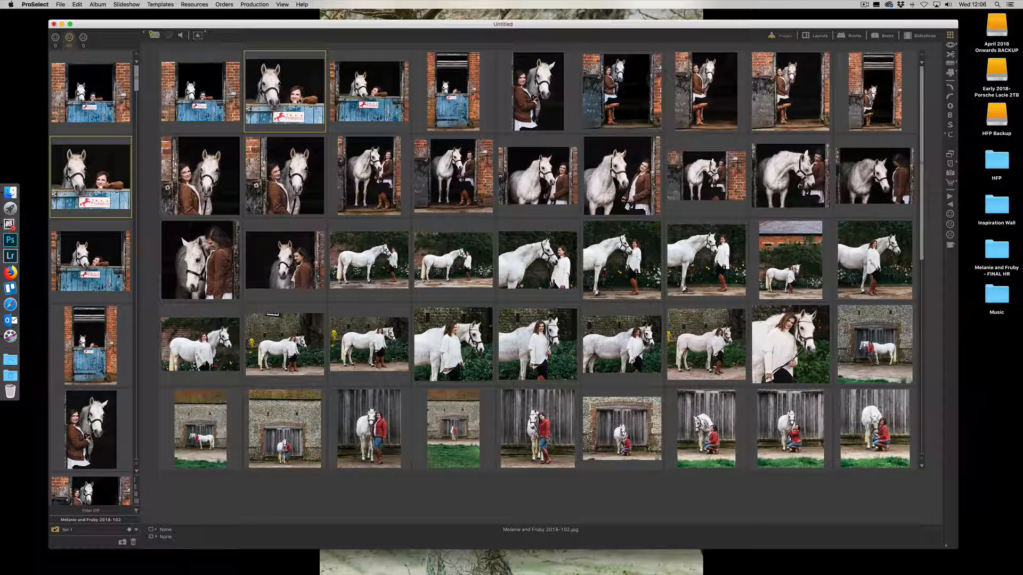
left_click(554, 98, "super")
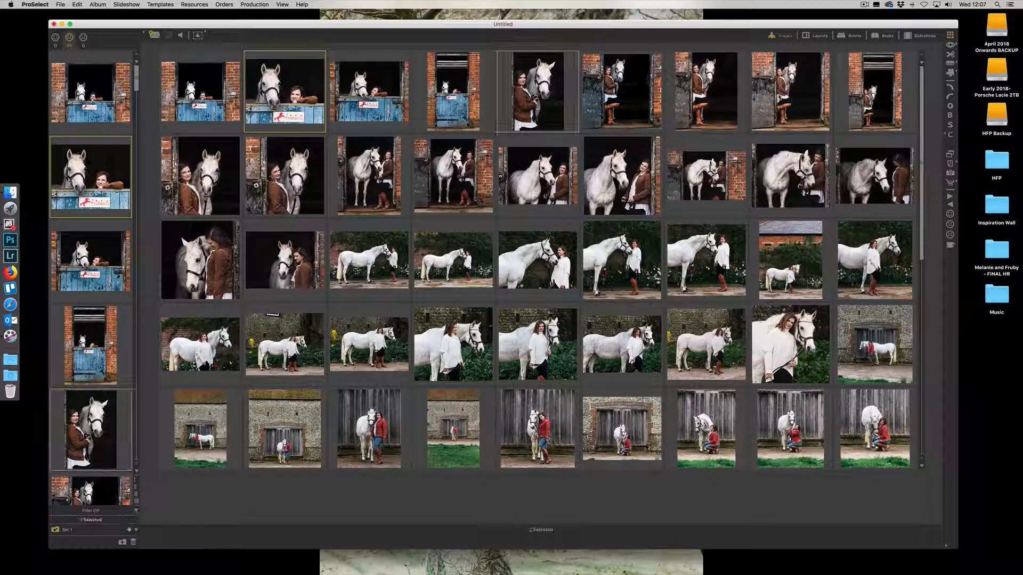
left_click(782, 98, "super")
left_click(794, 174, "super")
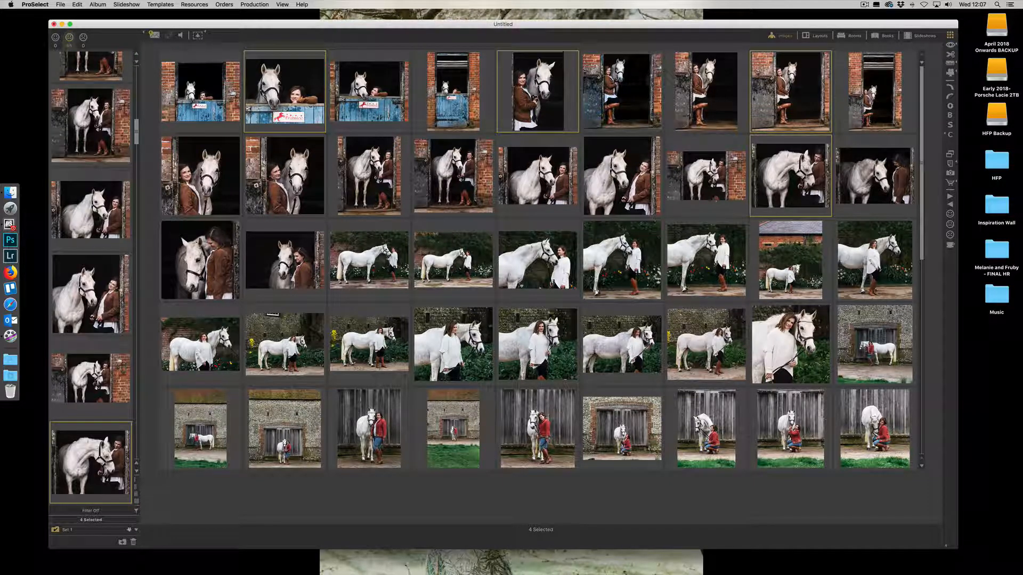
left_click(280, 205, "super")
left_click(296, 264, "super")
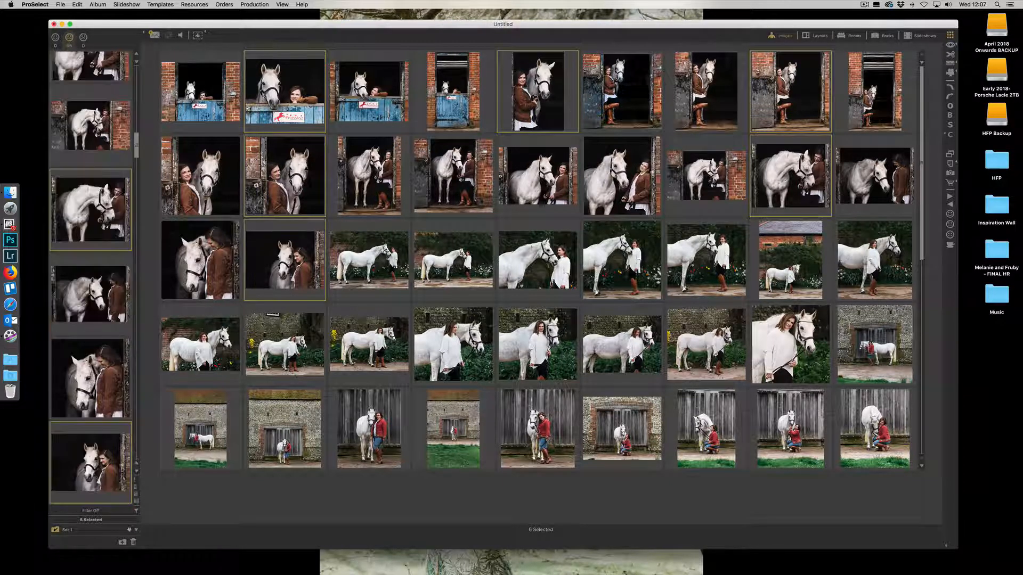
left_click(553, 262, "super")
left_click(874, 260, "super")
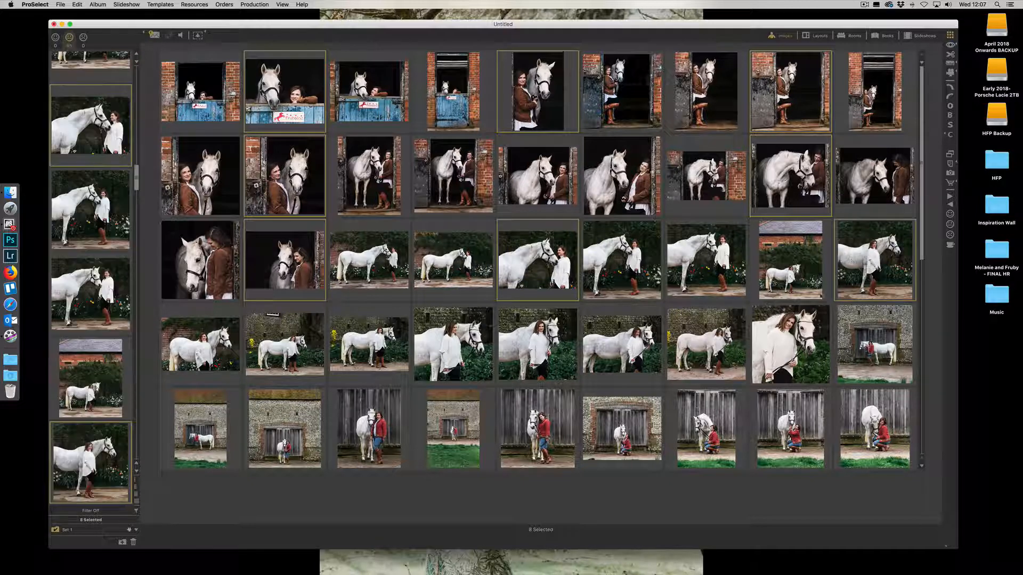
left_click(368, 346, "super")
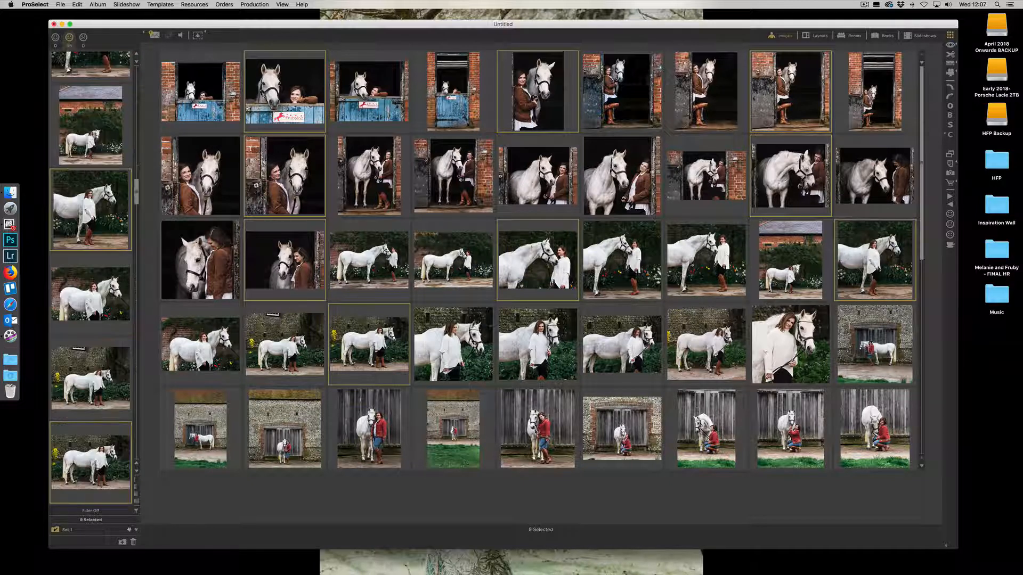
left_click(570, 431, "super")
left_click(706, 429, "super")
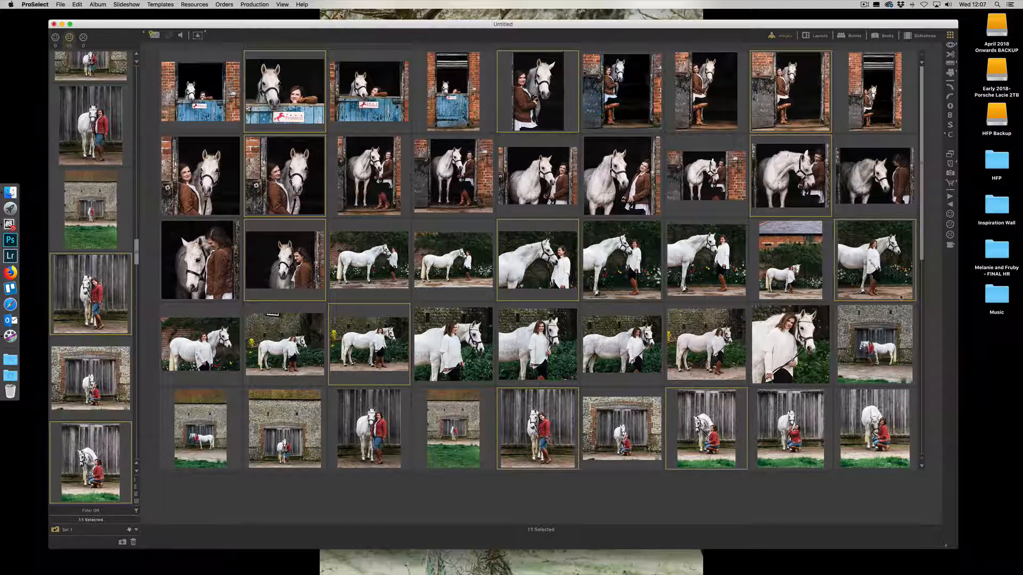
scroll(923, 307, "down", 2)
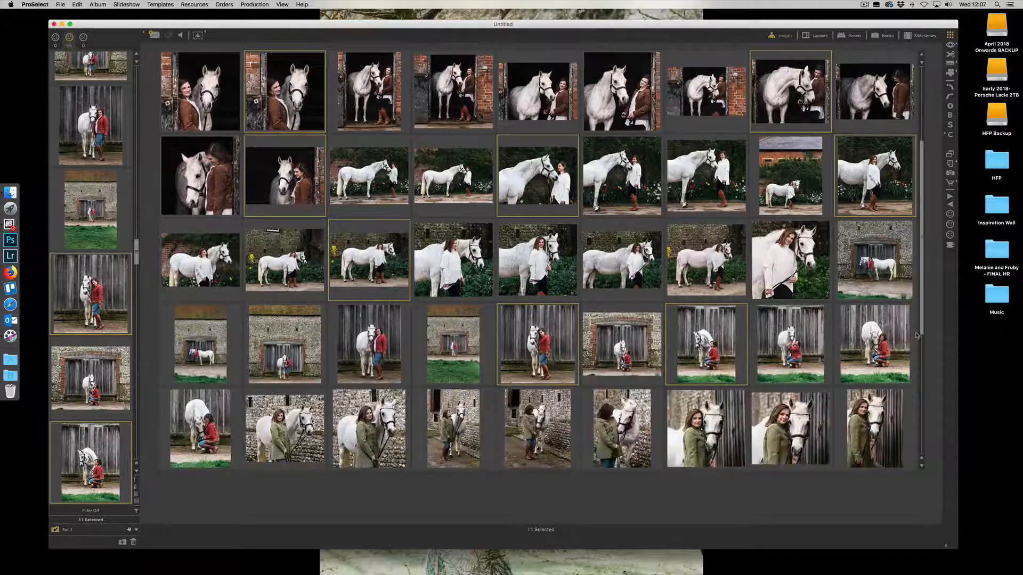
left_click(734, 354, "super")
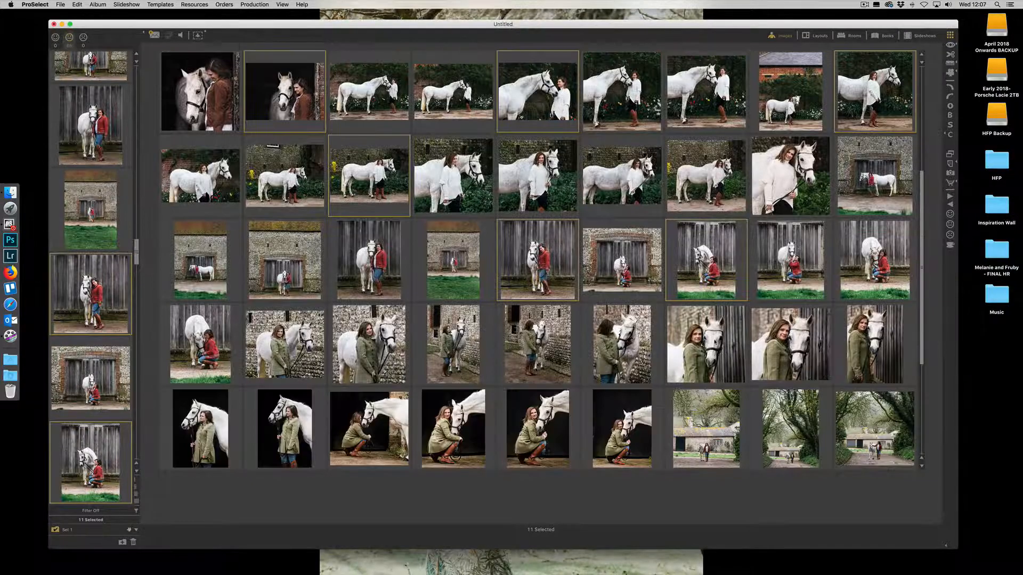
left_click(384, 419, "super")
left_click(628, 426, "super")
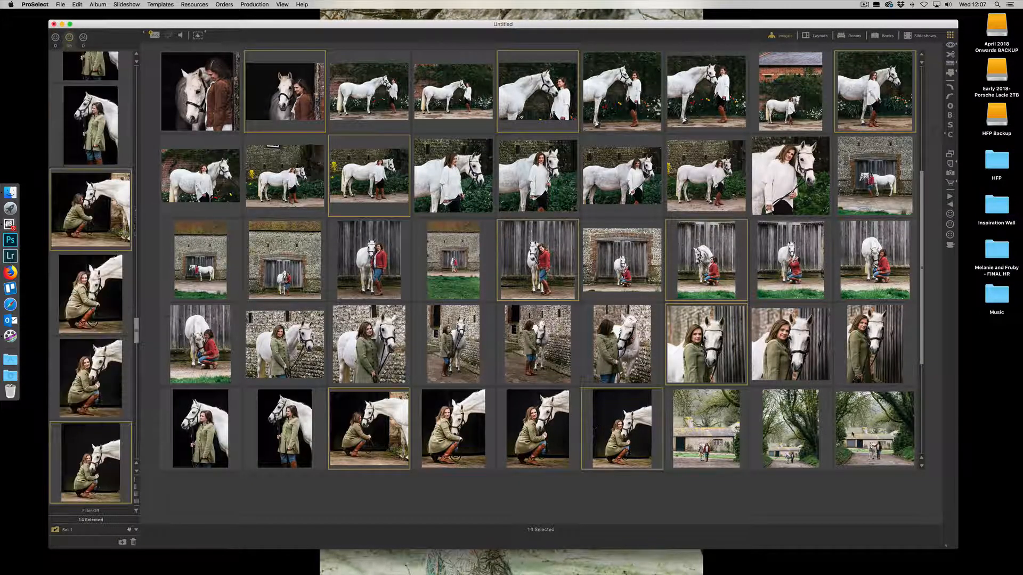
left_click(873, 352, "super")
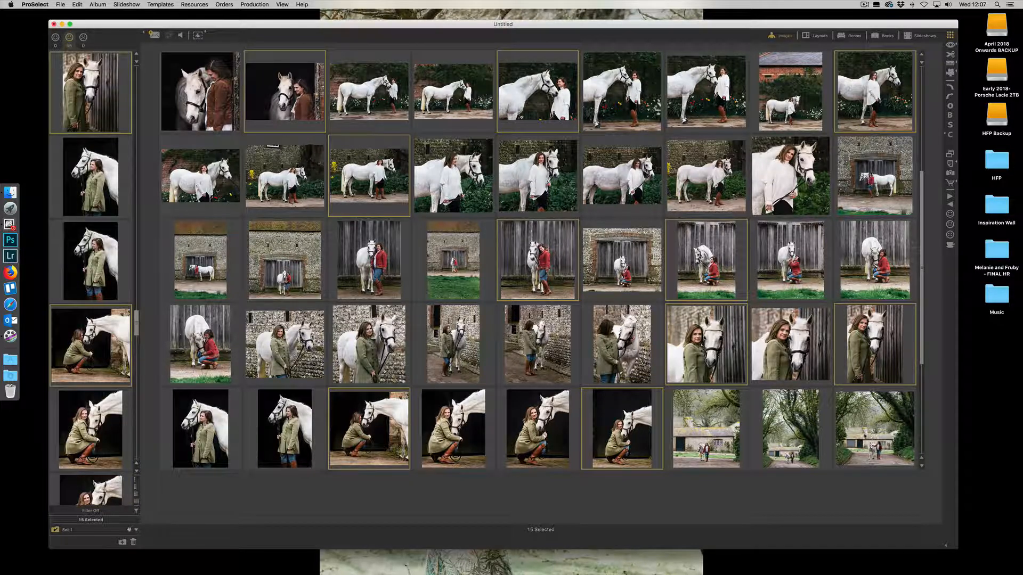
left_click(870, 438, "super")
scroll(921, 386, "down", 1)
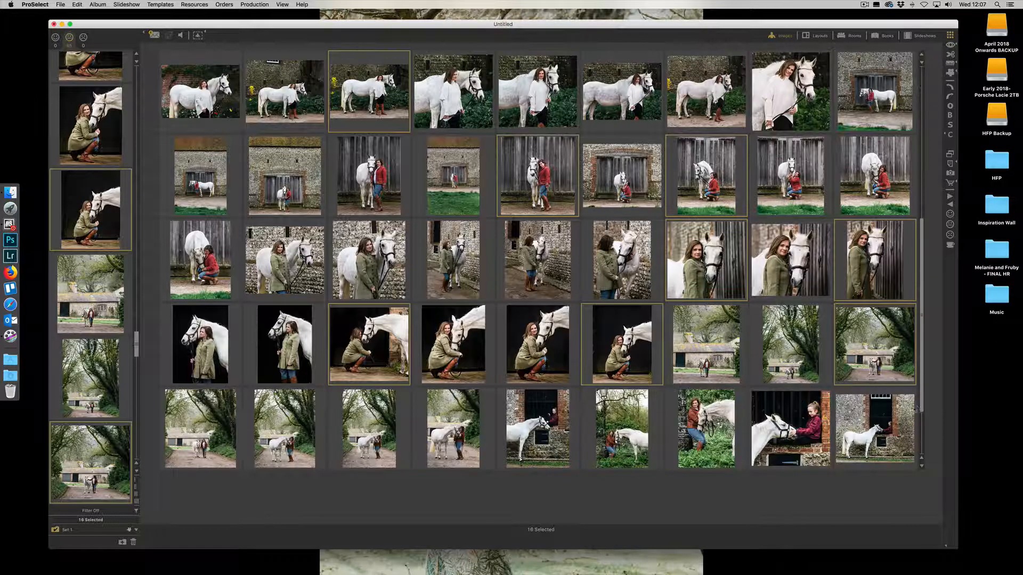
left_click(453, 429, "super")
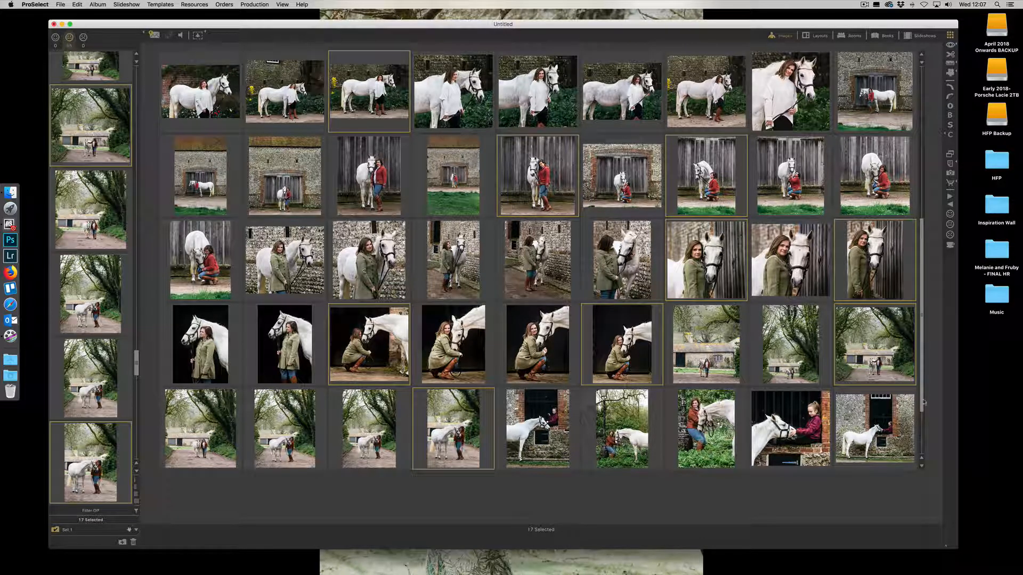
scroll(923, 421, "down", 1)
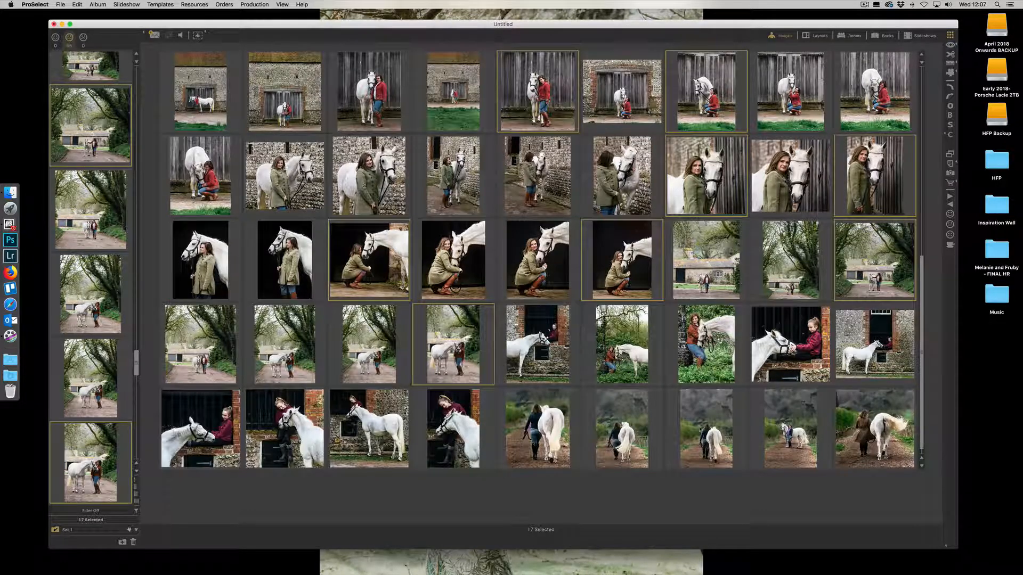
left_click(782, 434, "super")
left_click(552, 432, "super")
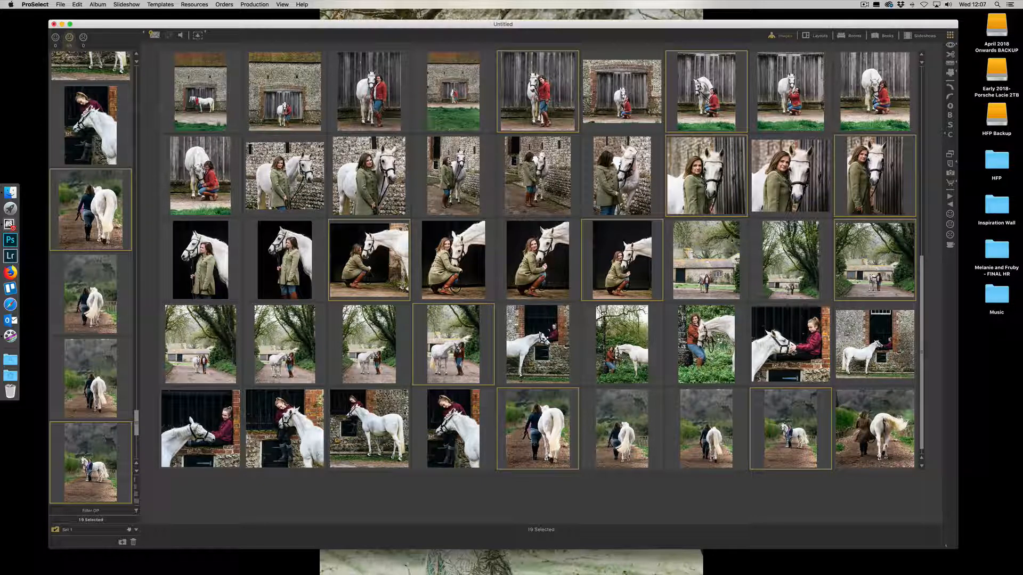
left_click(948, 118)
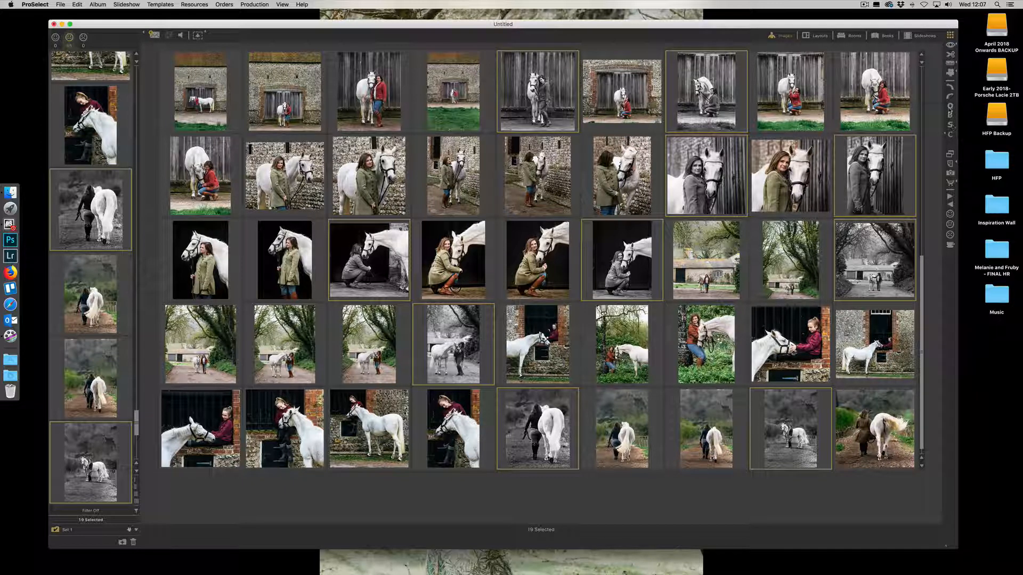
left_click(950, 106)
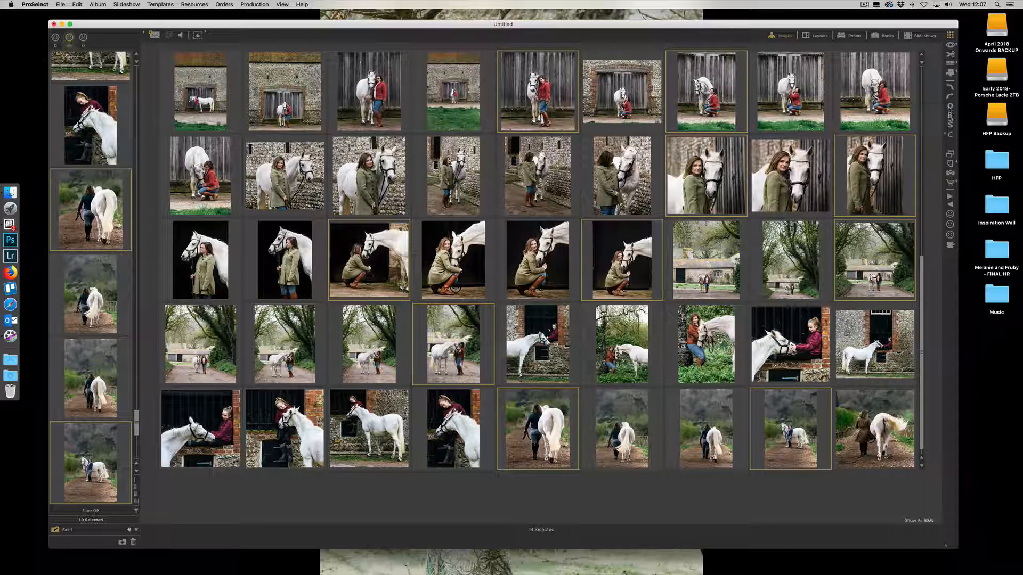
left_click(950, 116)
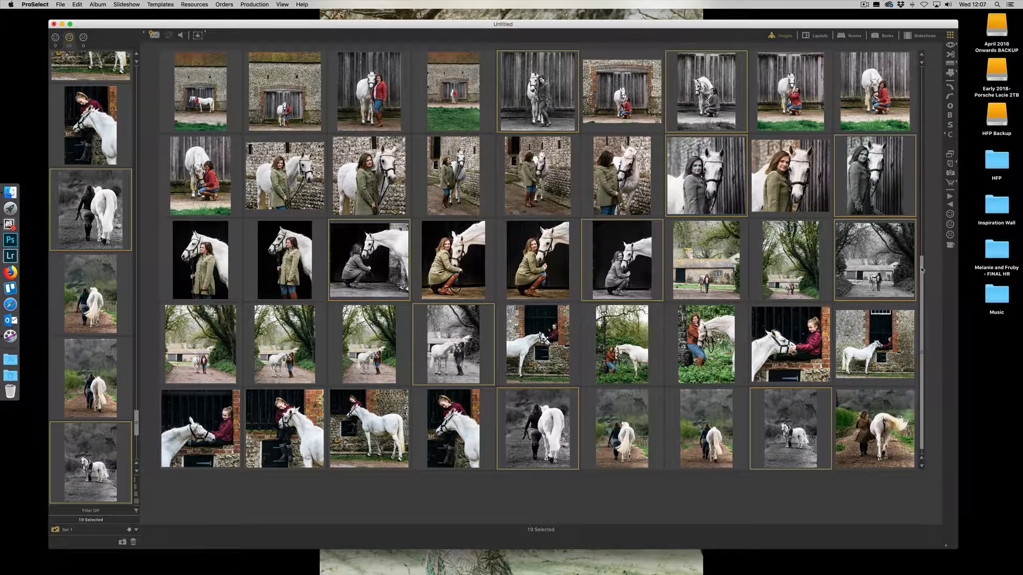
left_click_drag(921, 266, 920, 49)
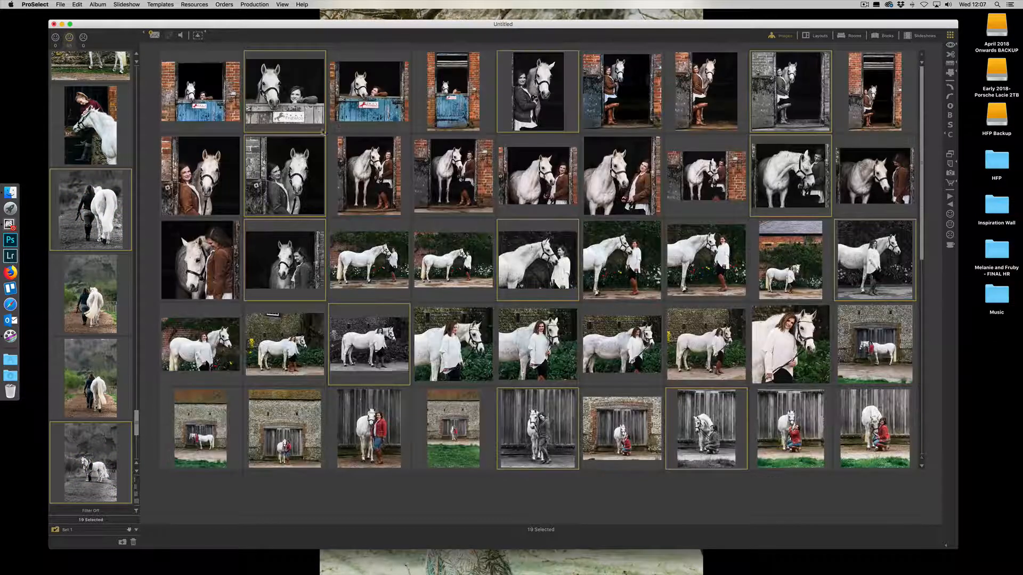
left_click(342, 129)
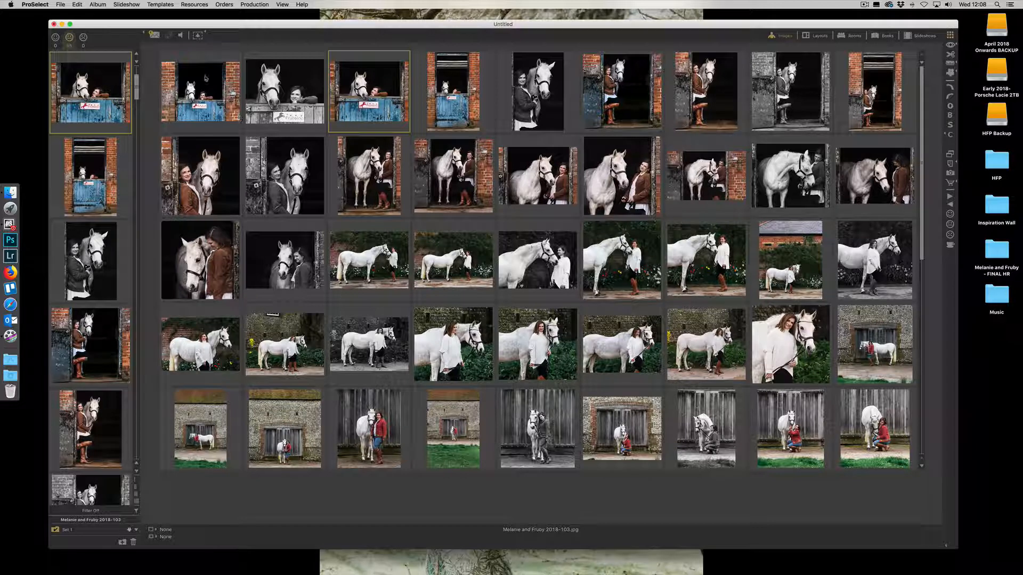
Review the music, slide time and transition settings of the HFP Slideshow PV slideshow style
left_click(126, 4)
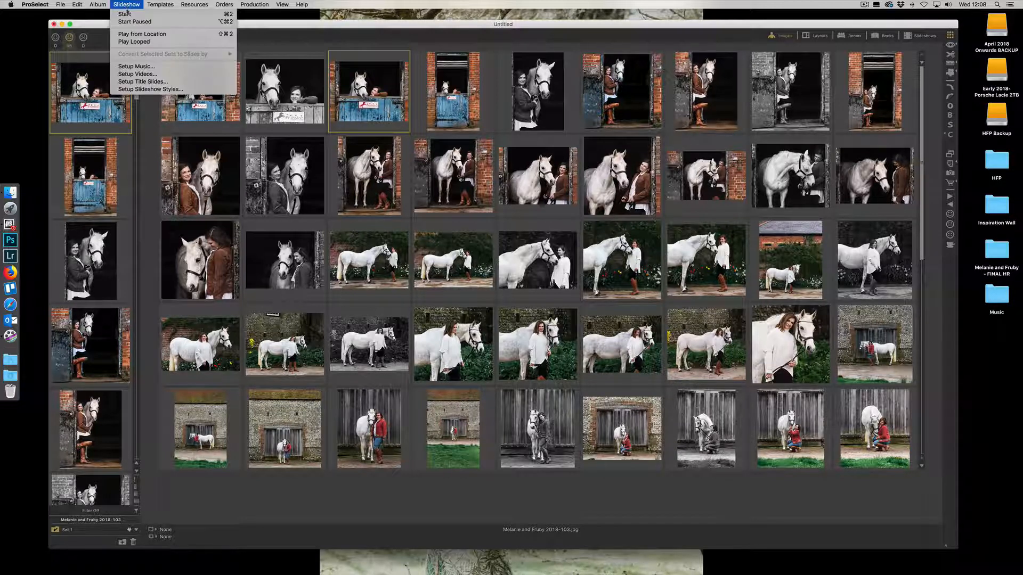
left_click(137, 89)
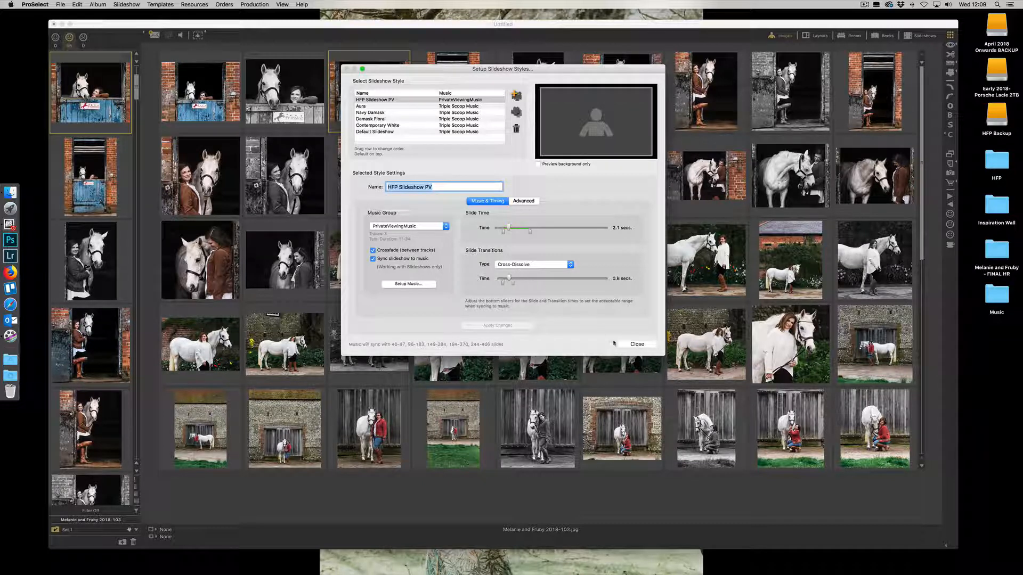
left_click(631, 344)
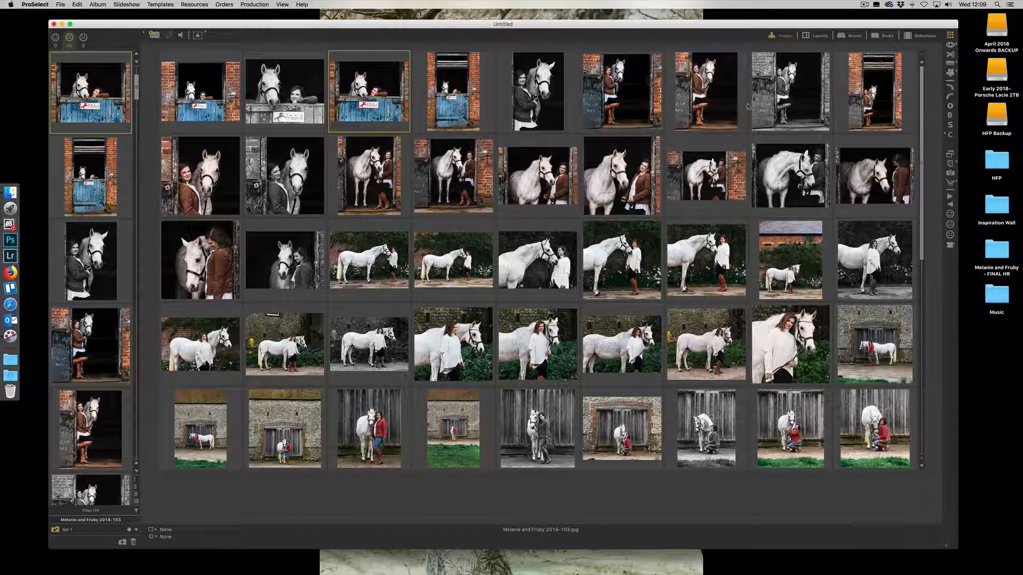
Place the HFP START title slide before Set 1 in the slideshow and the HANNAH FREELAND PHOTOGRAPHY slide after it
left_click(218, 100)
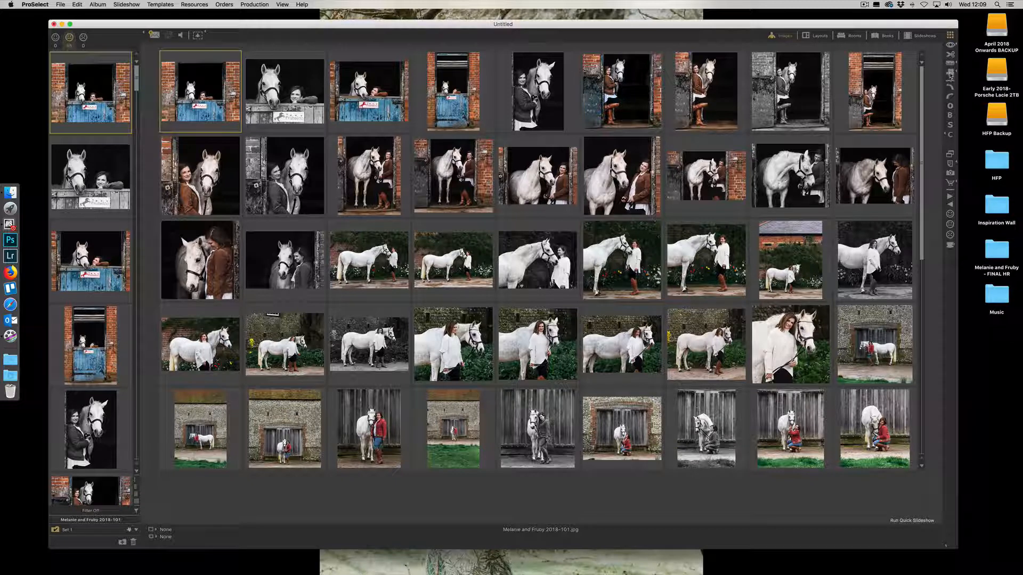
left_click(925, 36)
scroll(691, 468, "down", 5)
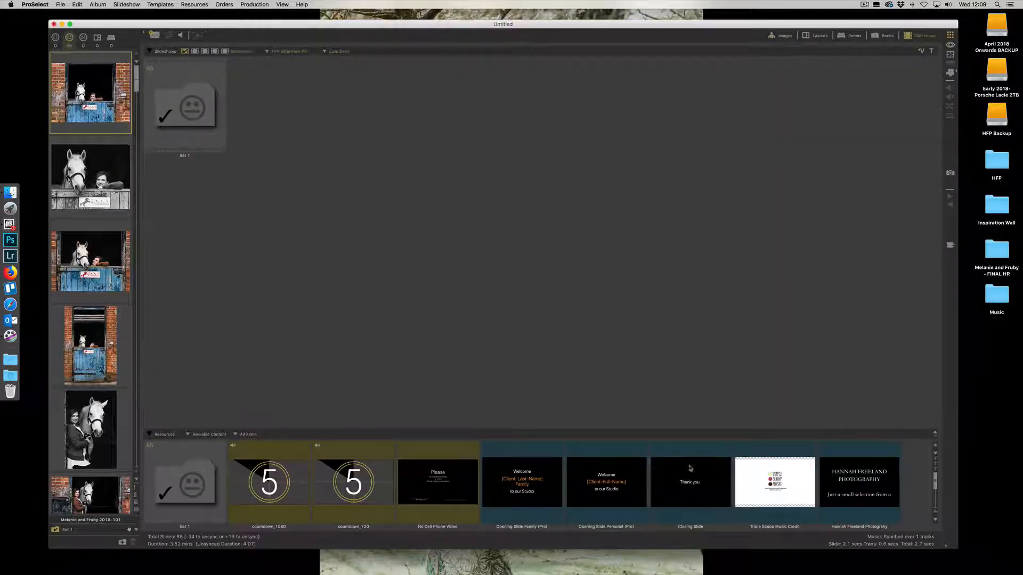
scroll(690, 469, "up", 2)
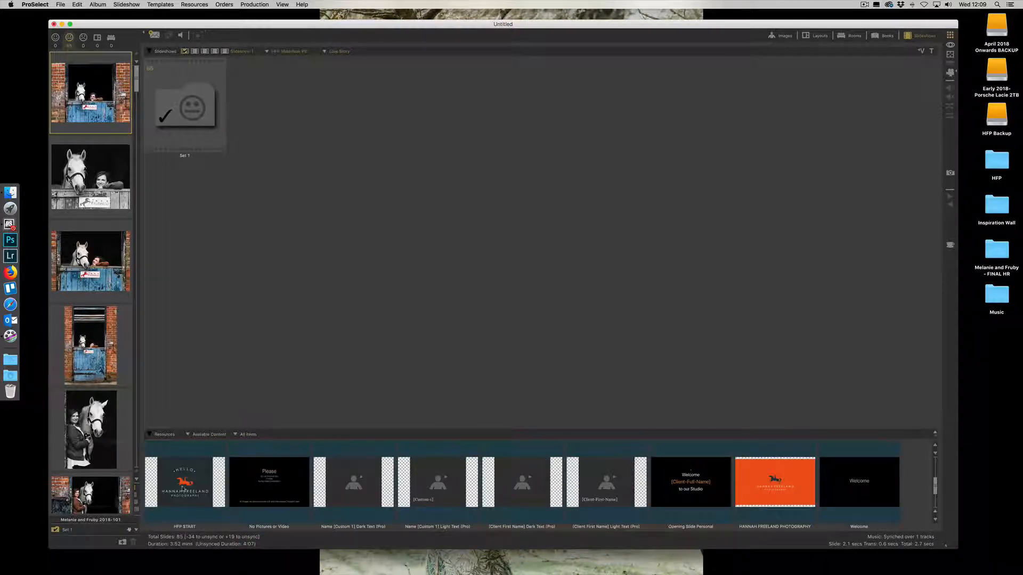
left_click_drag(183, 489, 143, 133)
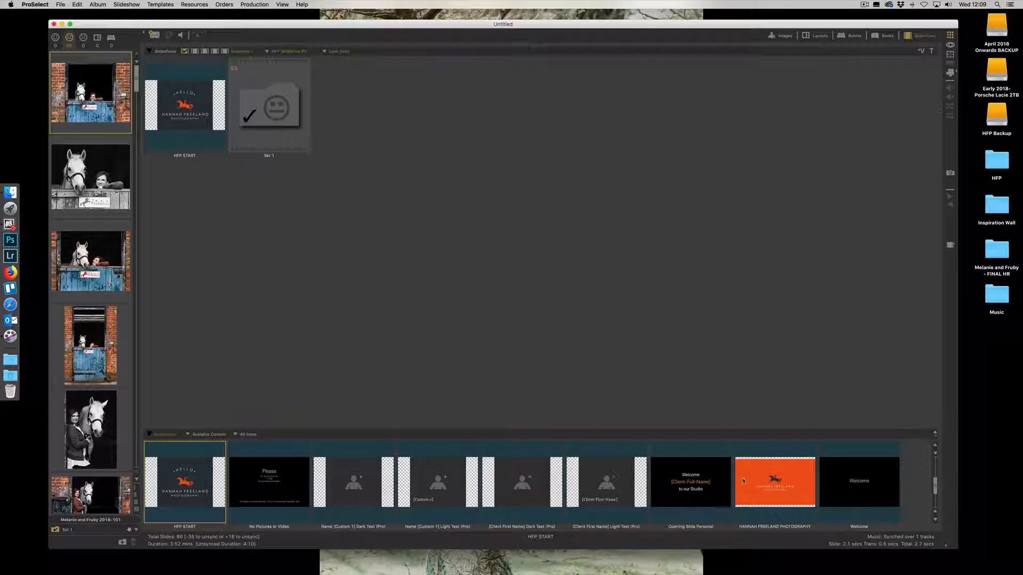
left_click_drag(738, 511, 371, 147)
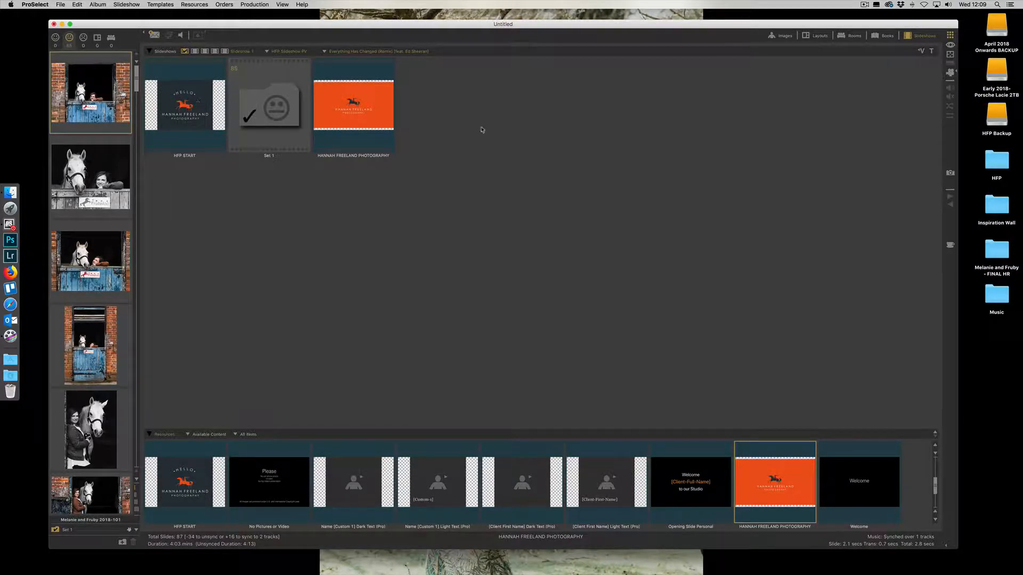
left_click(785, 38)
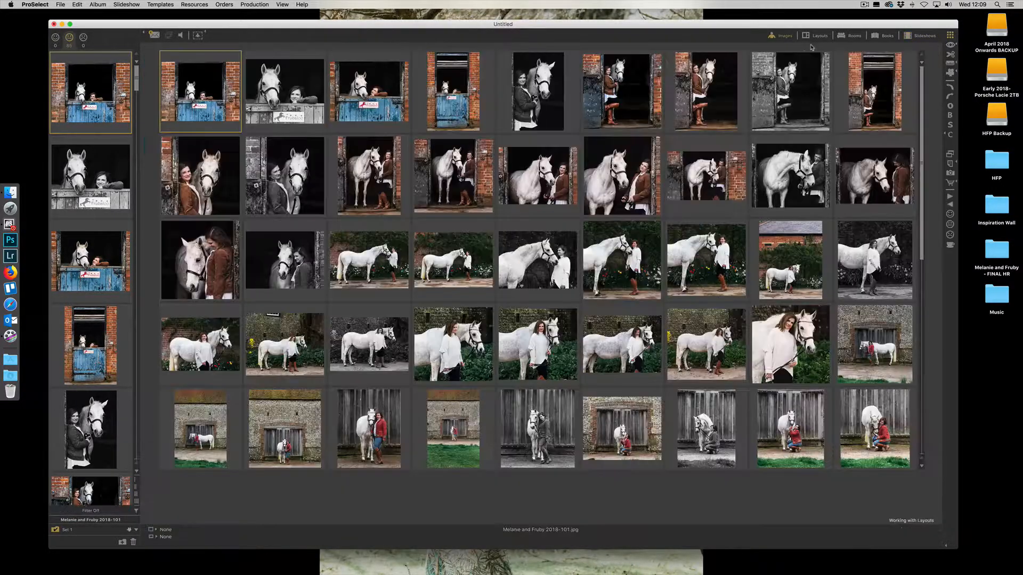